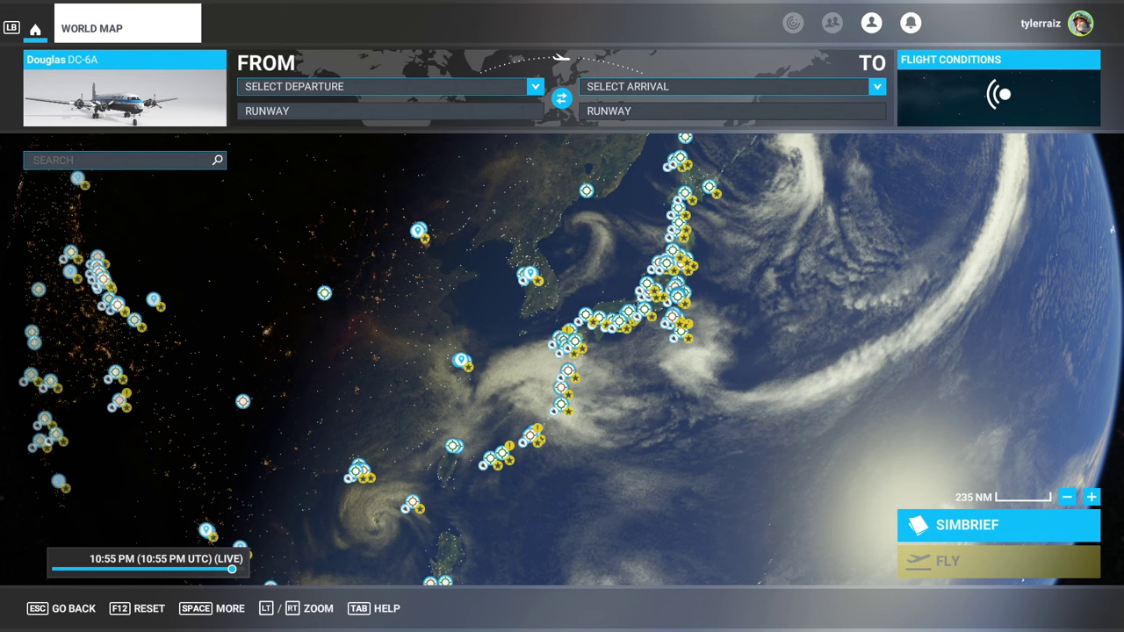
{"action": "left_click_drag", "start_coordinate": [561, 360], "coordinate": [580, 321]}
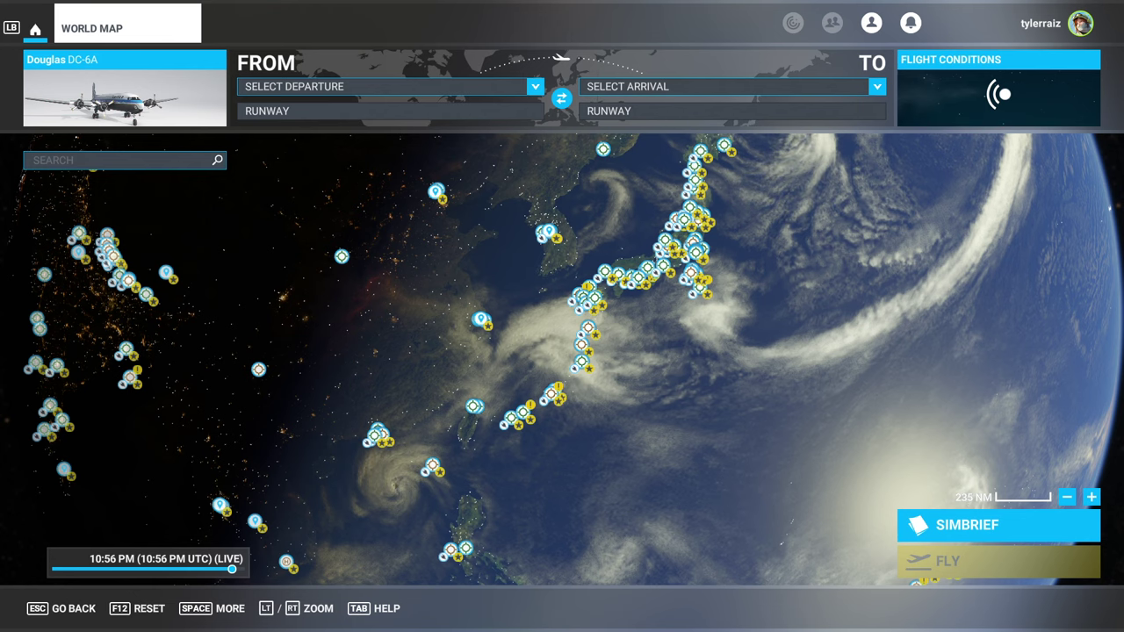
{"action": "mouse_move", "coordinate": [511, 418]}
{"action": "left_mouse_down"}
{"action": "mouse_move", "coordinate": [458, 464]}
{"action": "mouse_move", "coordinate": [463, 444]}
{"action": "left_mouse_up"}
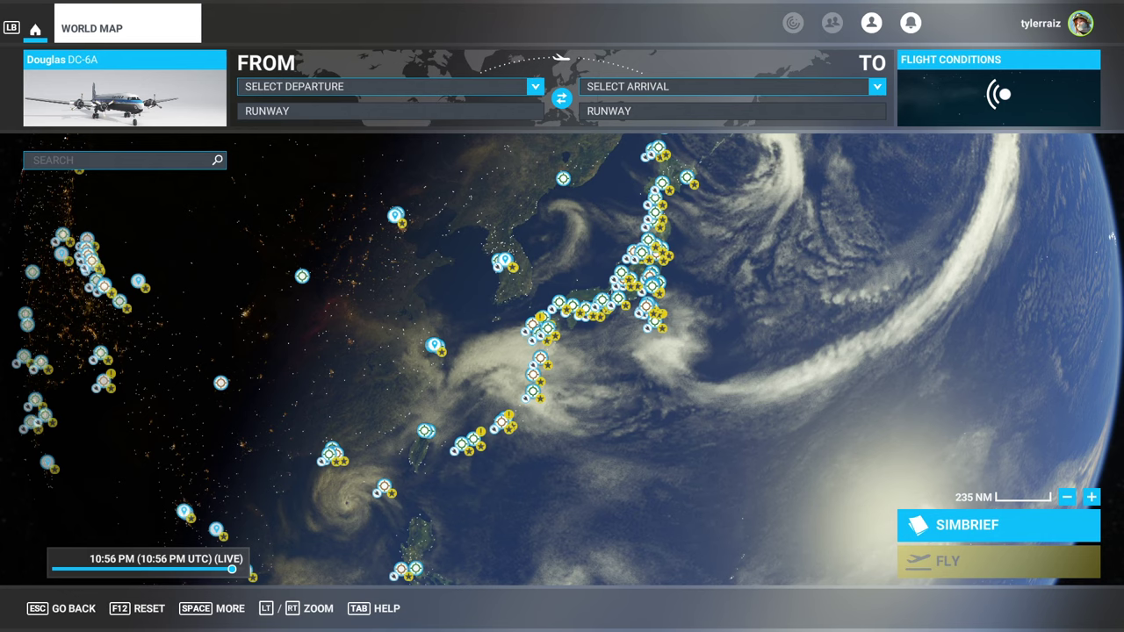
{"action": "left_click_drag", "start_coordinate": [463, 445], "coordinate": [495, 429]}
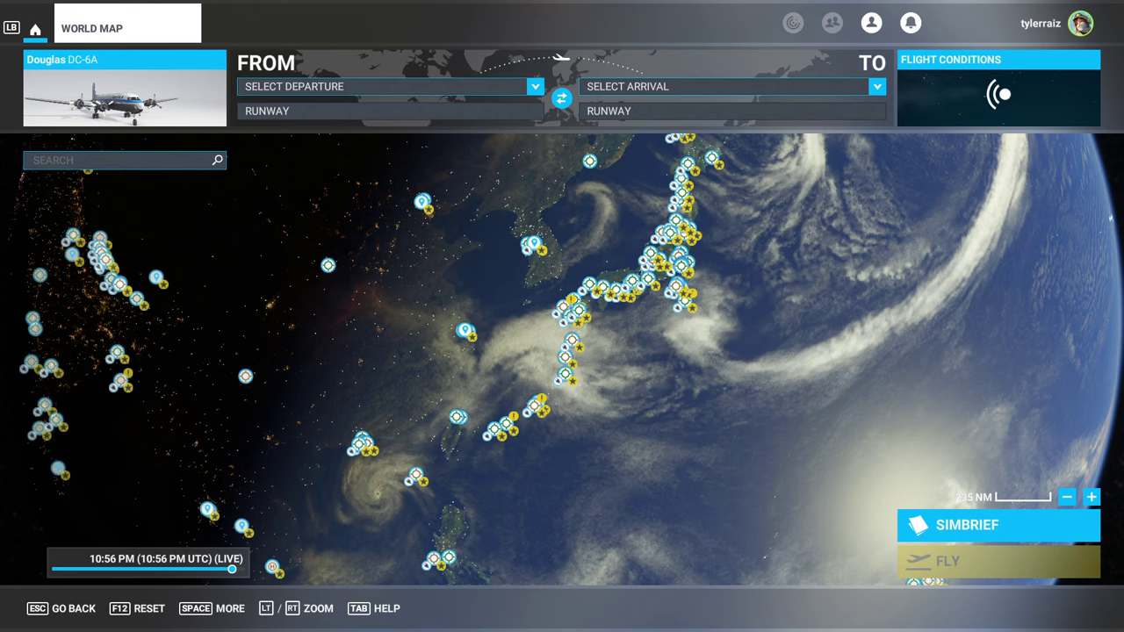
{"action": "left_click_drag", "start_coordinate": [562, 378], "coordinate": [532, 323]}
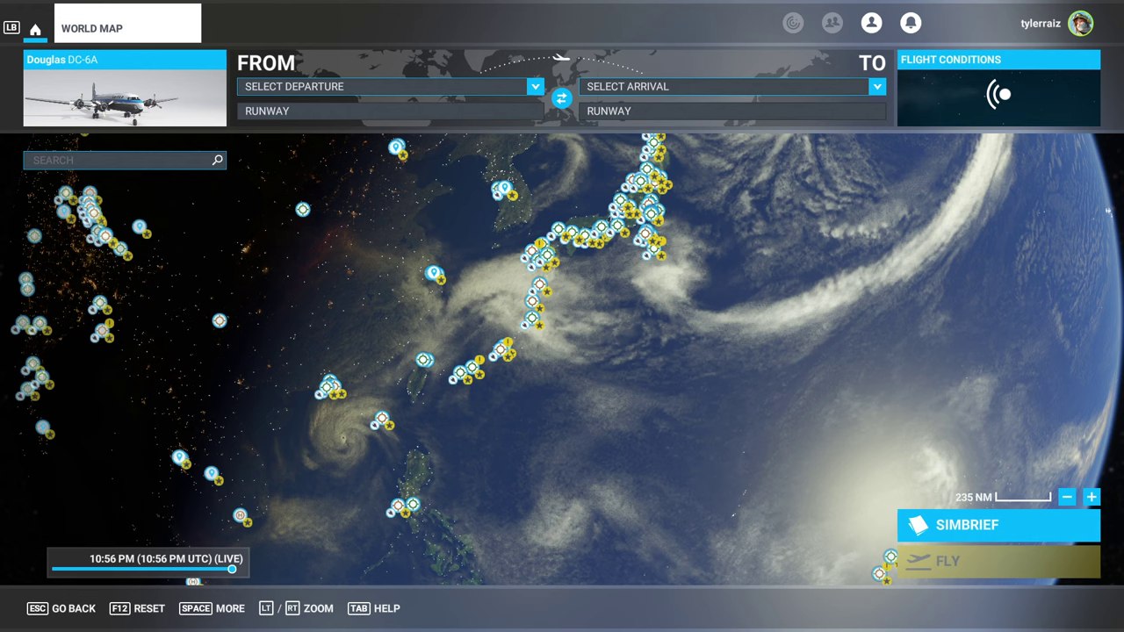
Open the SimBrief planner and start a new flight, ready for entering the departure airport.
{"action": "left_click", "coordinate": [999, 525]}
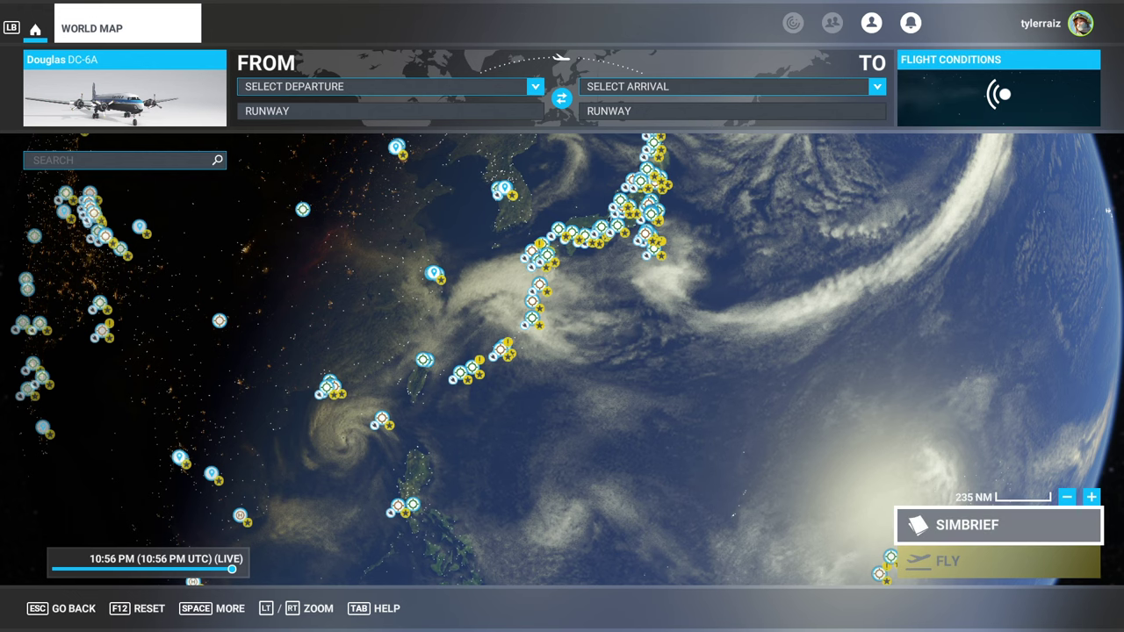
{"action": "key", "text": "Return"}
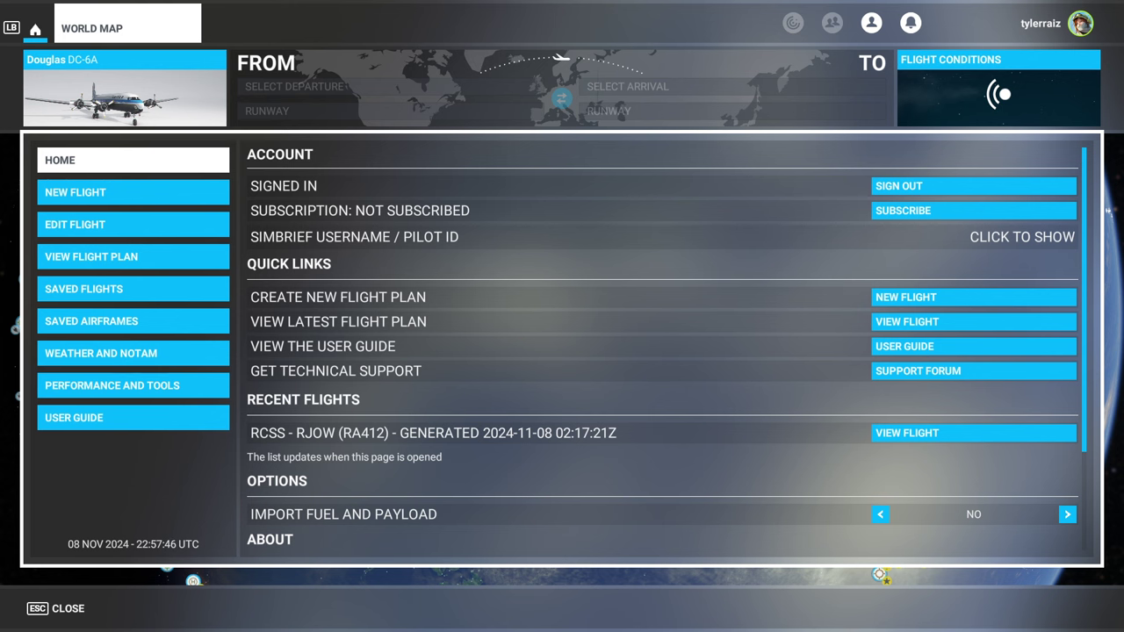
{"action": "left_click", "coordinate": [133, 192]}
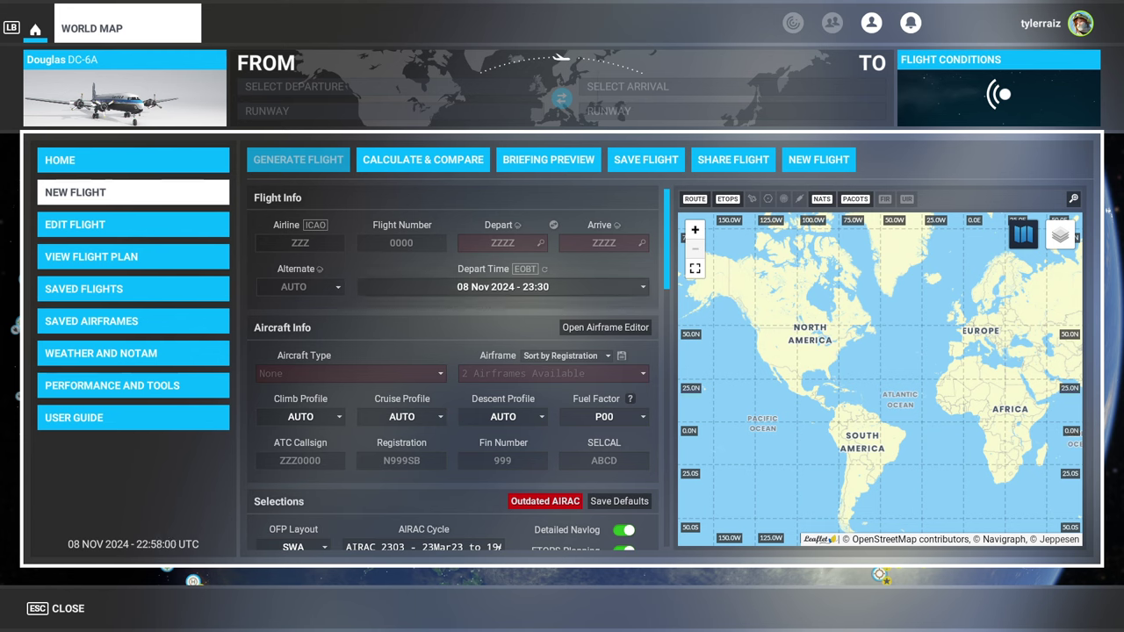
{"action": "left_click", "coordinate": [502, 243]}
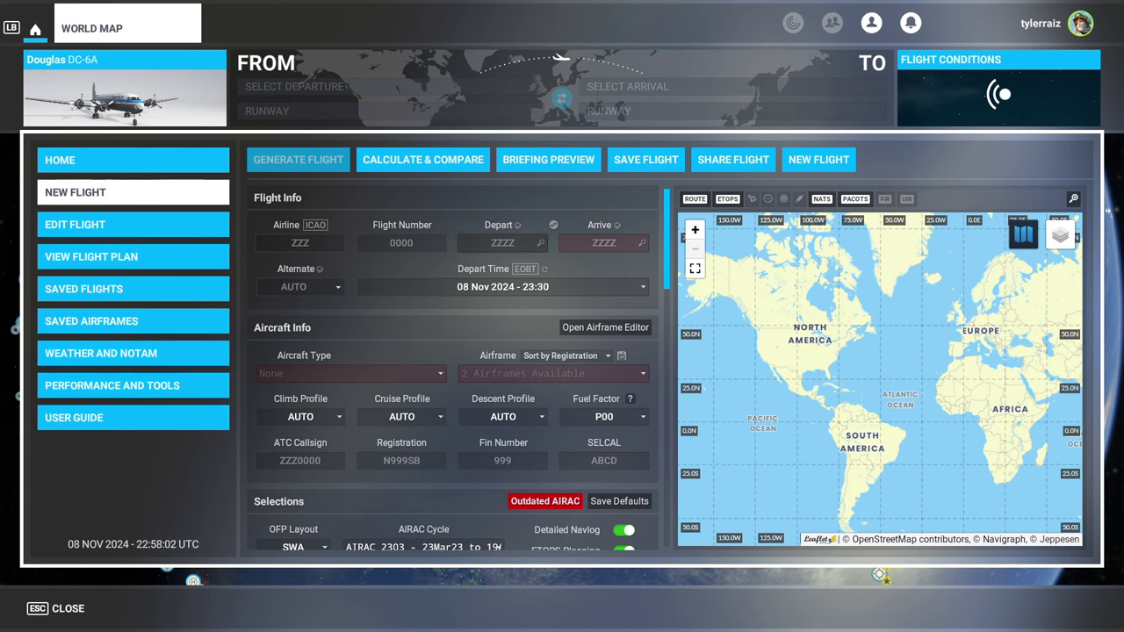
{"action": "left_click", "coordinate": [503, 244]}
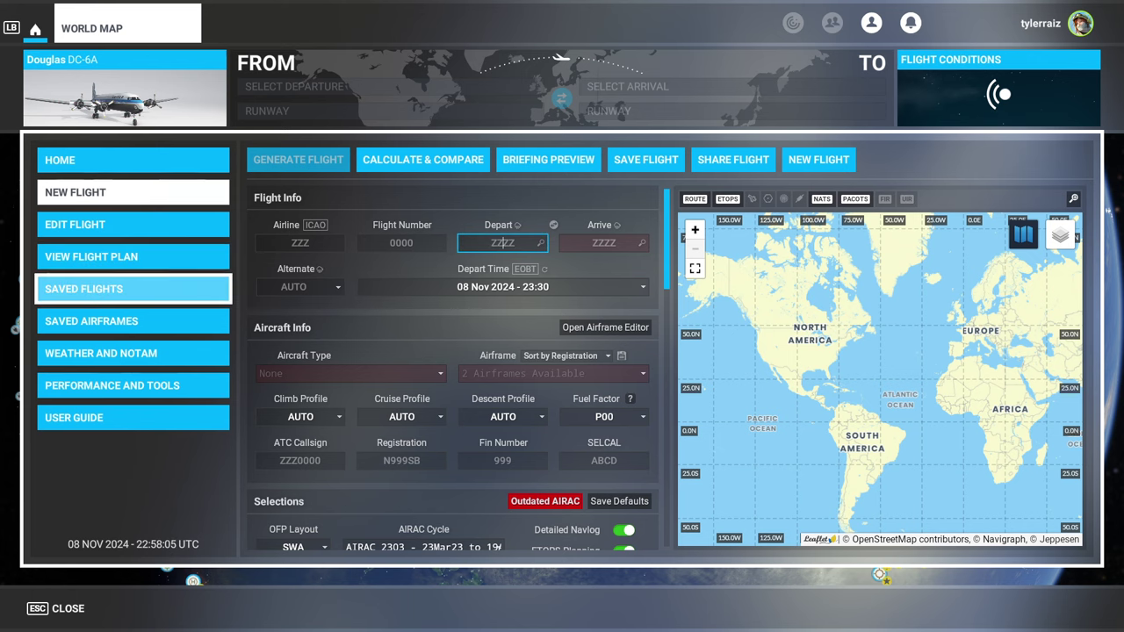
Go to the saved flights and view the most recent DC6 flight plan from RCSS to RJOW.
{"action": "left_click", "coordinate": [133, 289]}
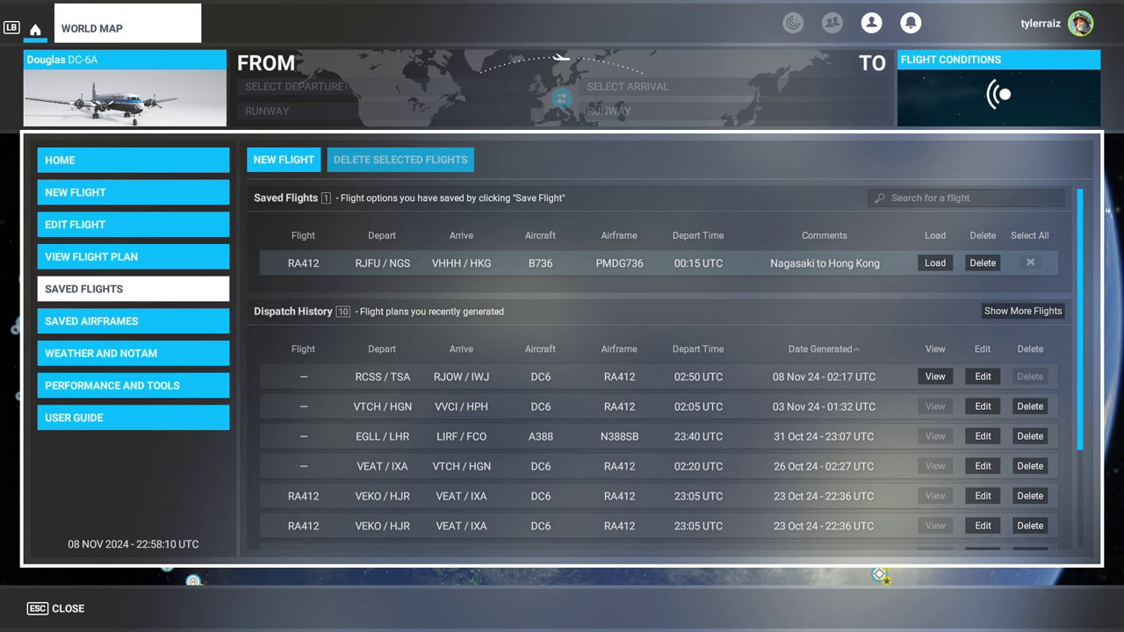
{"action": "left_click", "coordinate": [580, 376]}
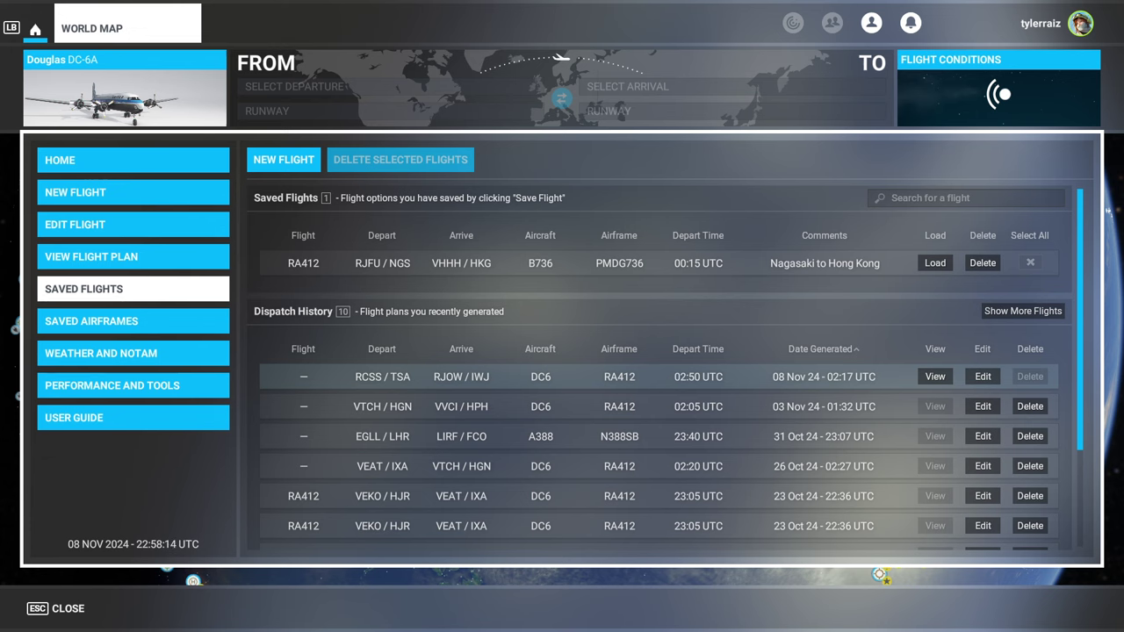
{"action": "key", "text": "Return"}
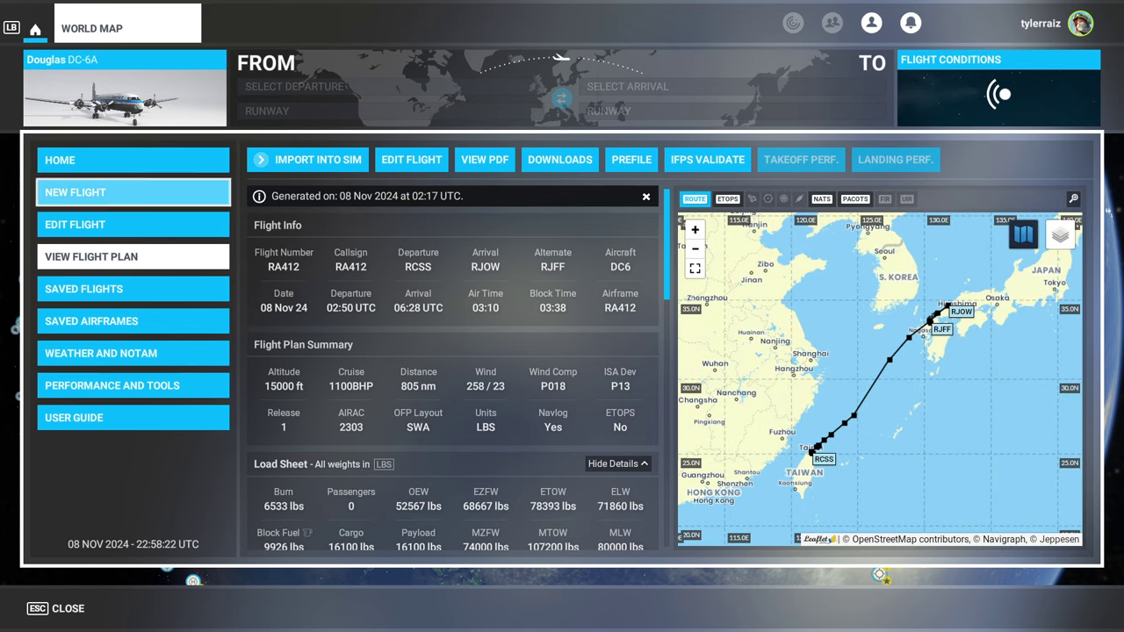
Create a new flight from KSFO to KJFK using the PMDG736 B737-600 airframe.
{"action": "left_click", "coordinate": [132, 192]}
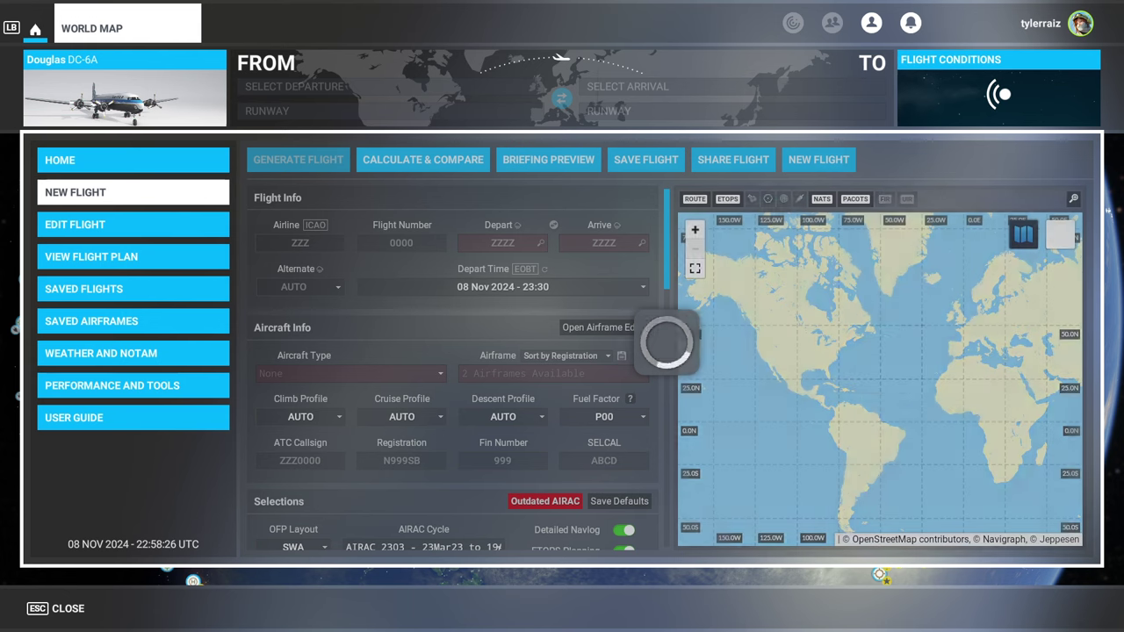
{"action": "type", "text": "KSFO"}
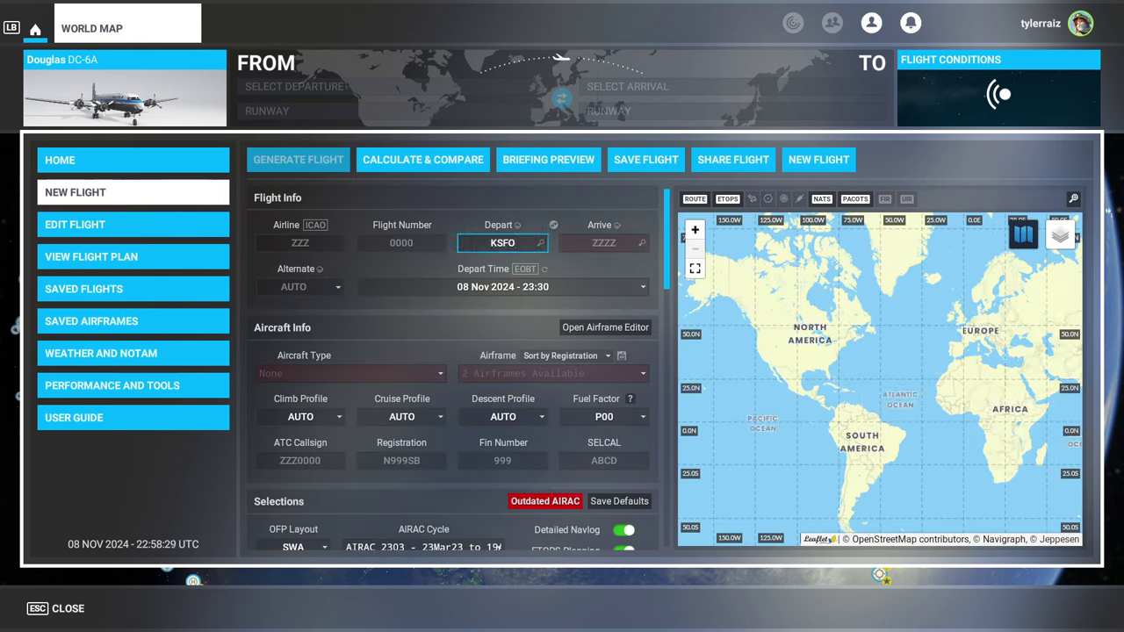
{"action": "key", "text": "Tab"}
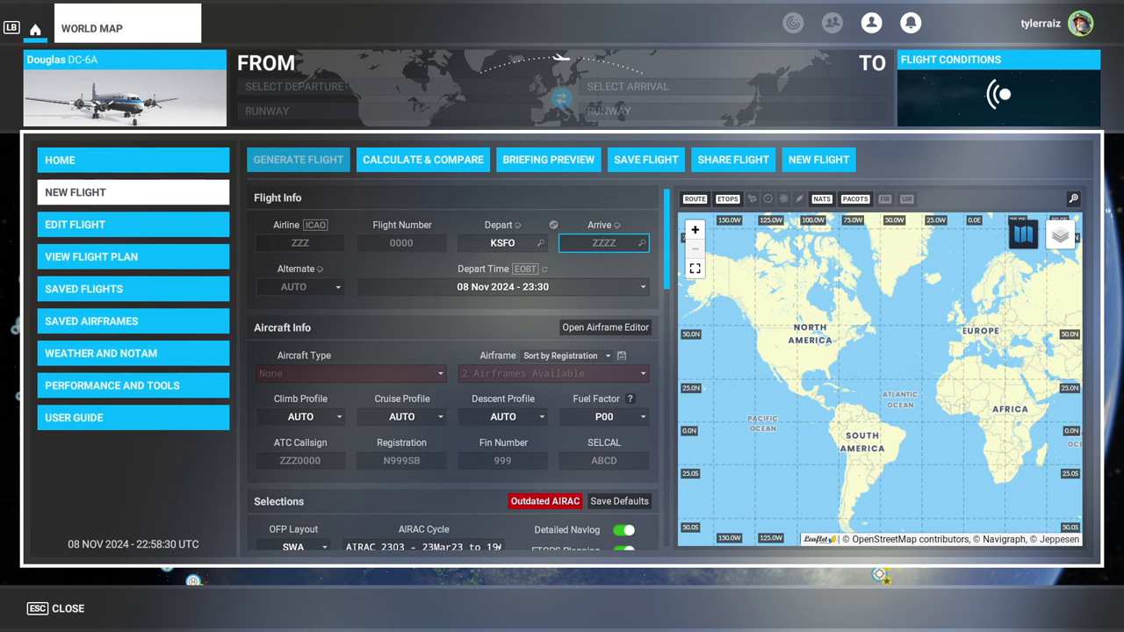
{"action": "type", "text": "KJFK"}
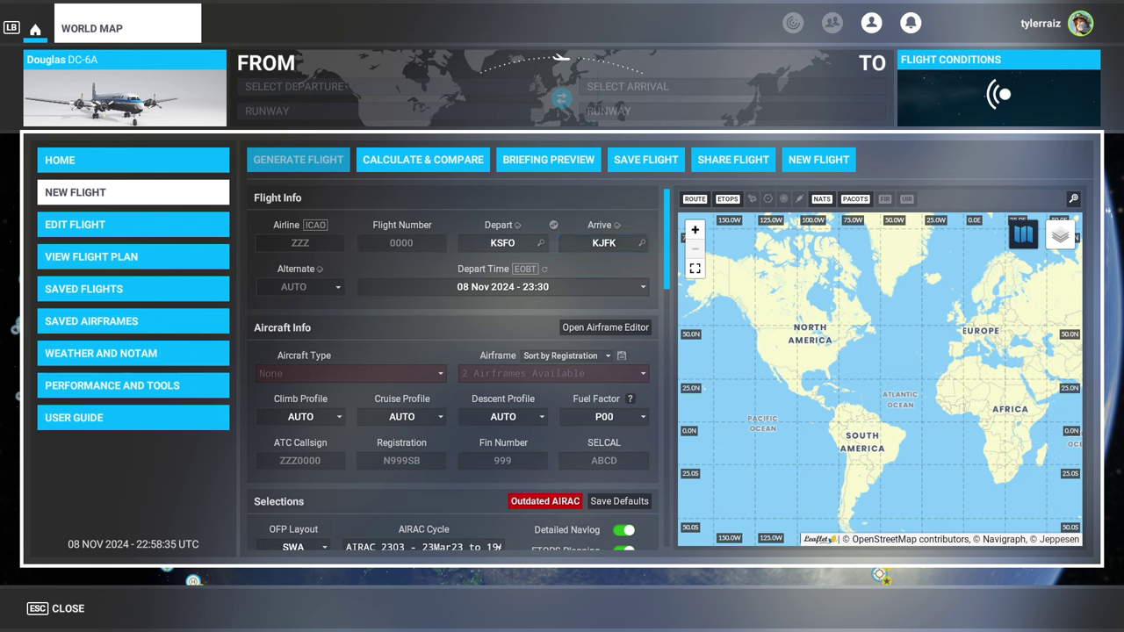
{"action": "left_click", "coordinate": [553, 374]}
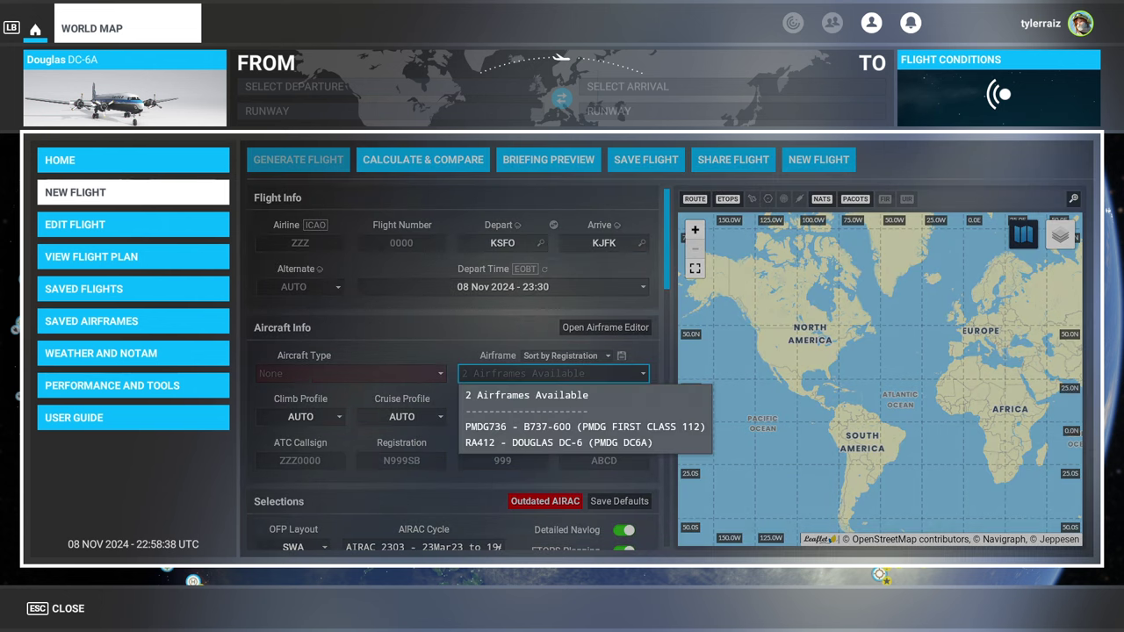
{"action": "left_click", "coordinate": [584, 427]}
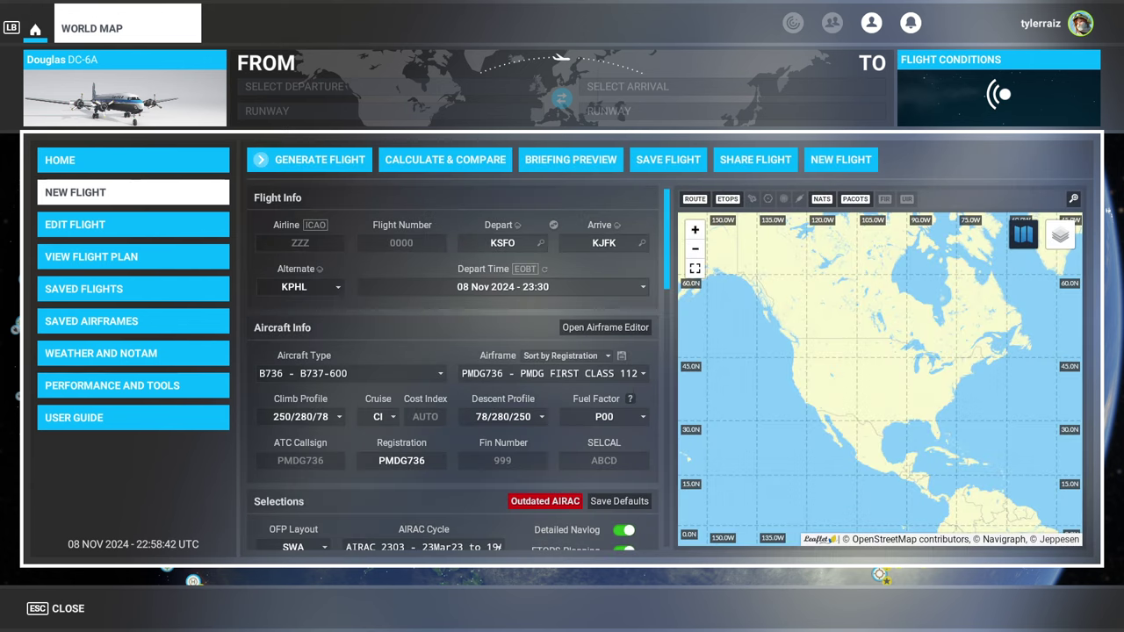
Check the flight's selections and optional entries, and generate the KSFO to KJFK flight plan.
{"action": "scroll", "coordinate": [456, 369], "scroll_direction": "down", "scroll_amount": 4}
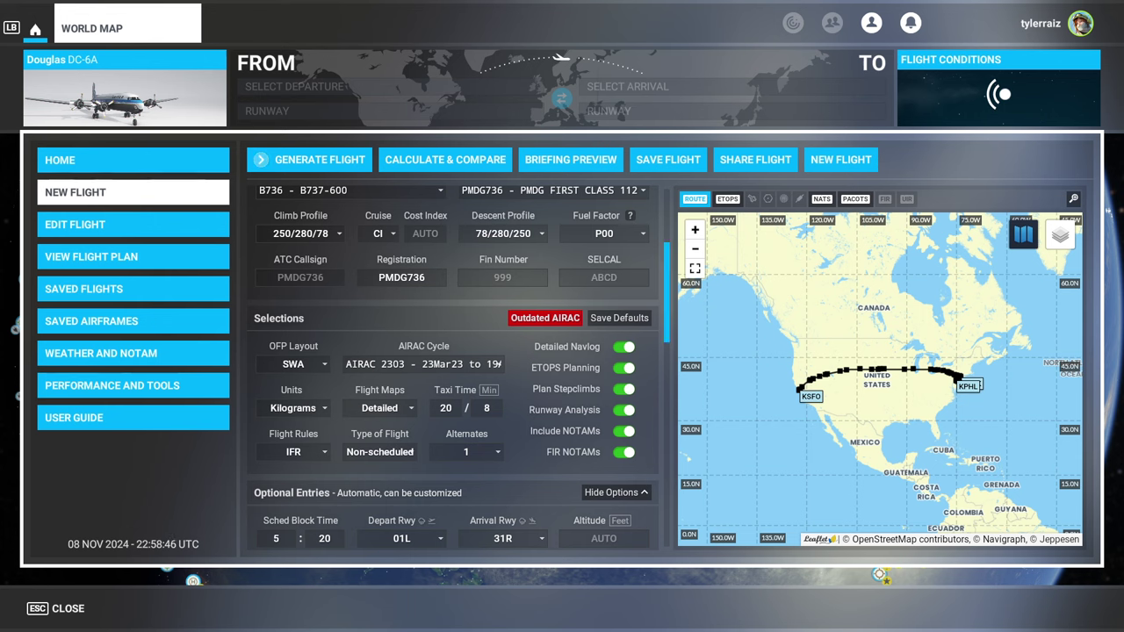
{"action": "scroll", "coordinate": [456, 369], "scroll_direction": "down", "scroll_amount": 1}
{"action": "scroll", "coordinate": [457, 369], "scroll_direction": "down", "scroll_amount": 3}
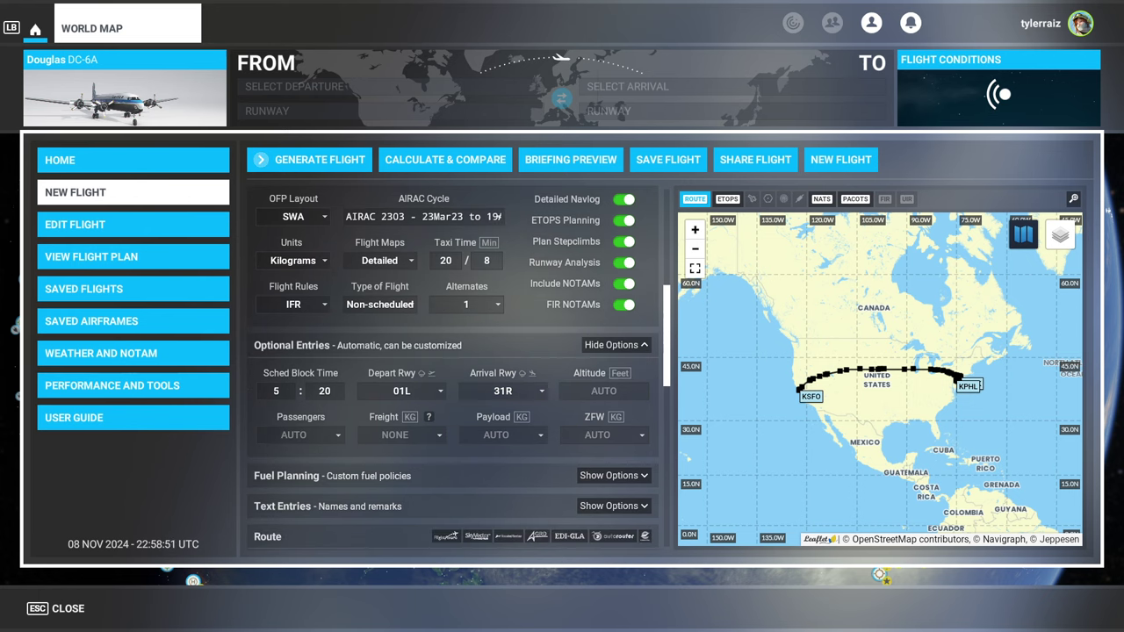
{"action": "left_click_drag", "start_coordinate": [667, 335], "coordinate": [666, 240]}
{"action": "left_click", "coordinate": [310, 160]}
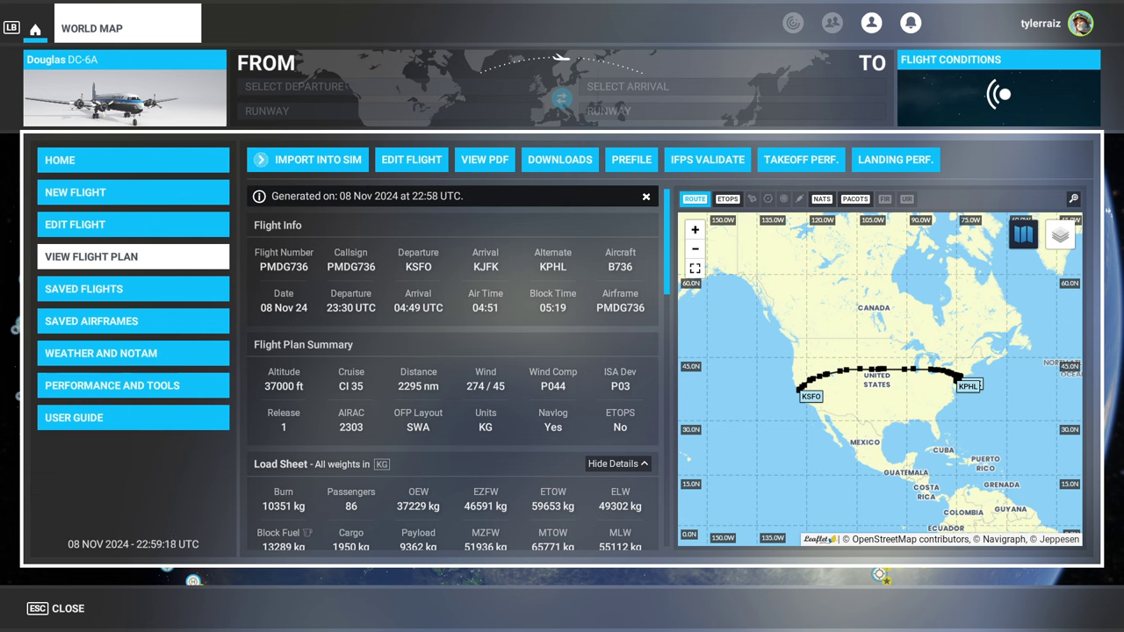
Read through the generated plan's summary, load sheet, route and briefing preview, including fuel, runway and ATC flight plan sections.
{"action": "scroll", "coordinate": [452, 368], "scroll_direction": "down", "scroll_amount": 3}
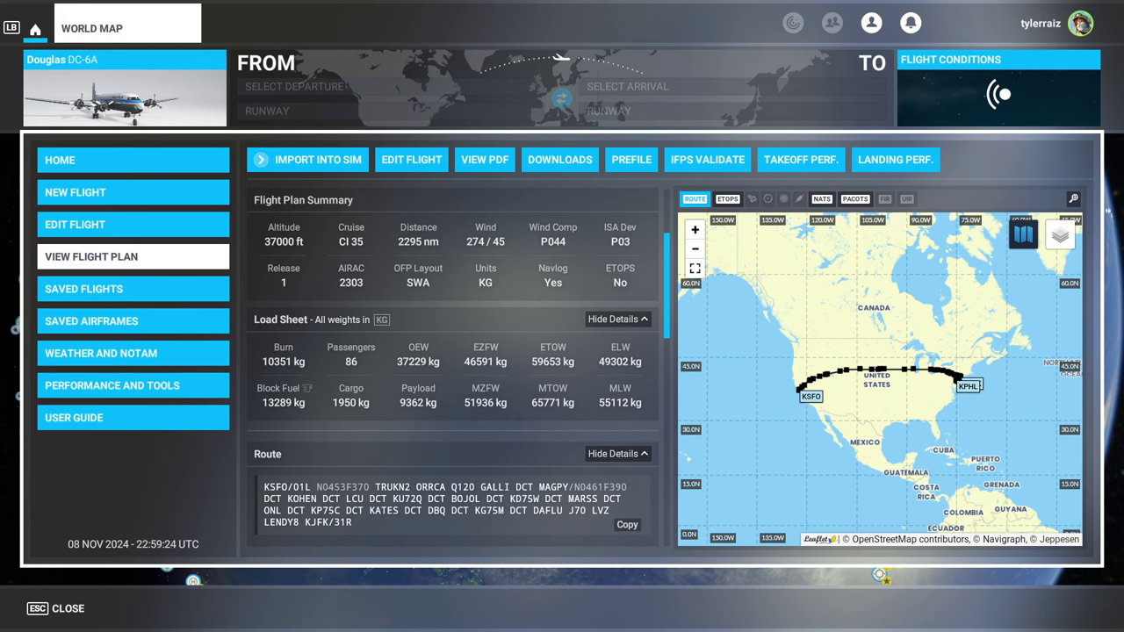
{"action": "scroll", "coordinate": [452, 372], "scroll_direction": "down", "scroll_amount": 2}
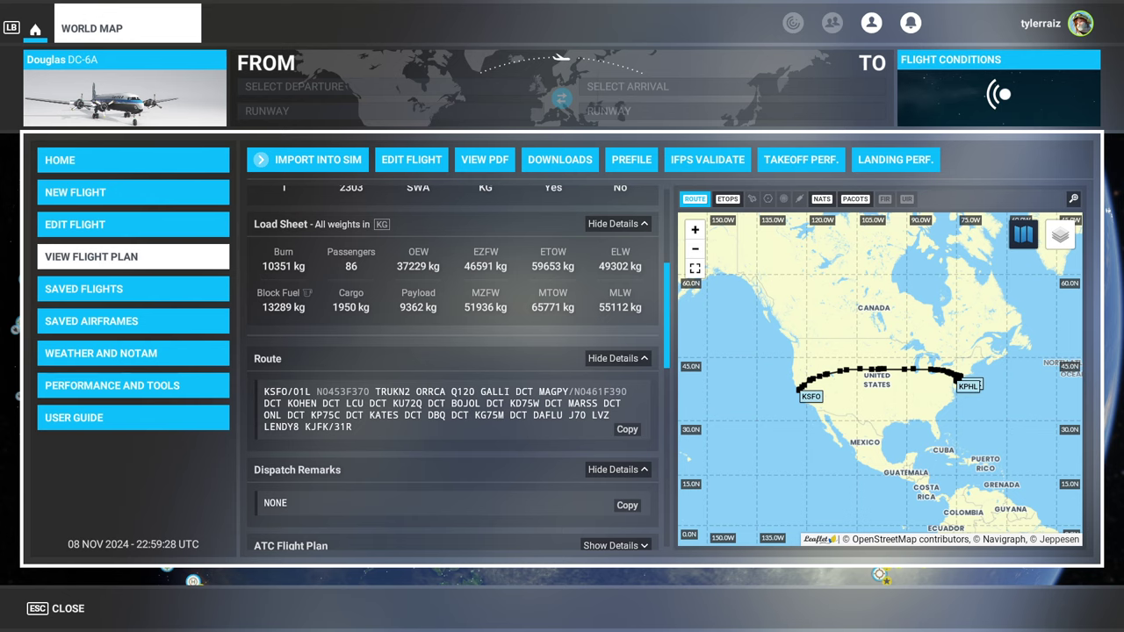
{"action": "scroll", "coordinate": [452, 368], "scroll_direction": "down", "scroll_amount": 2}
{"action": "scroll", "coordinate": [452, 369], "scroll_direction": "down", "scroll_amount": 5}
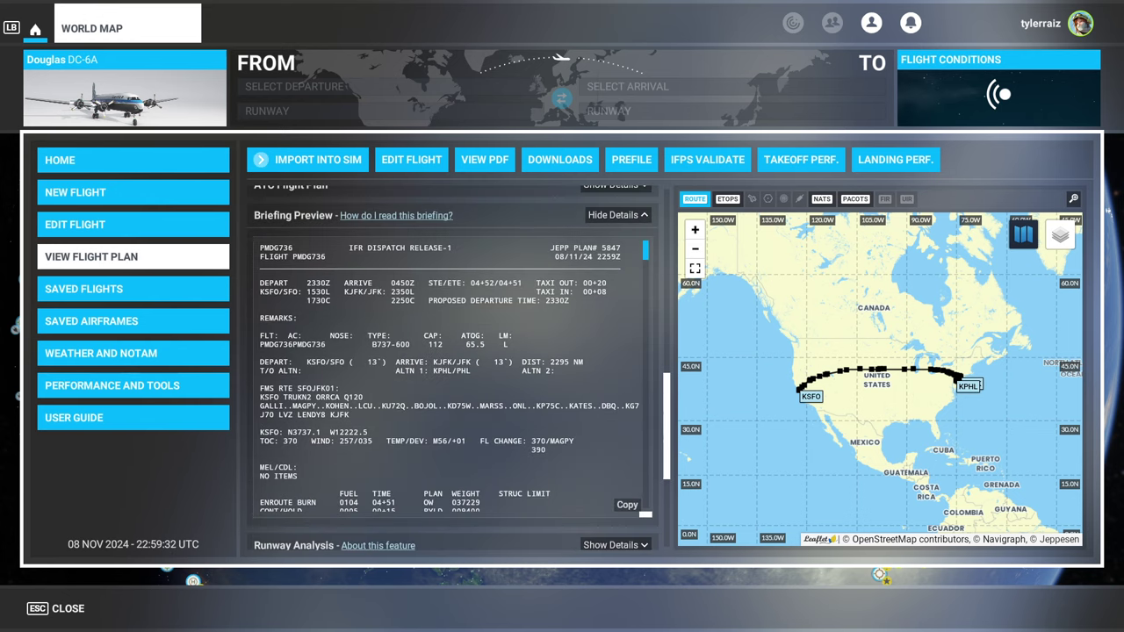
{"action": "left_click_drag", "start_coordinate": [666, 426], "coordinate": [666, 431]}
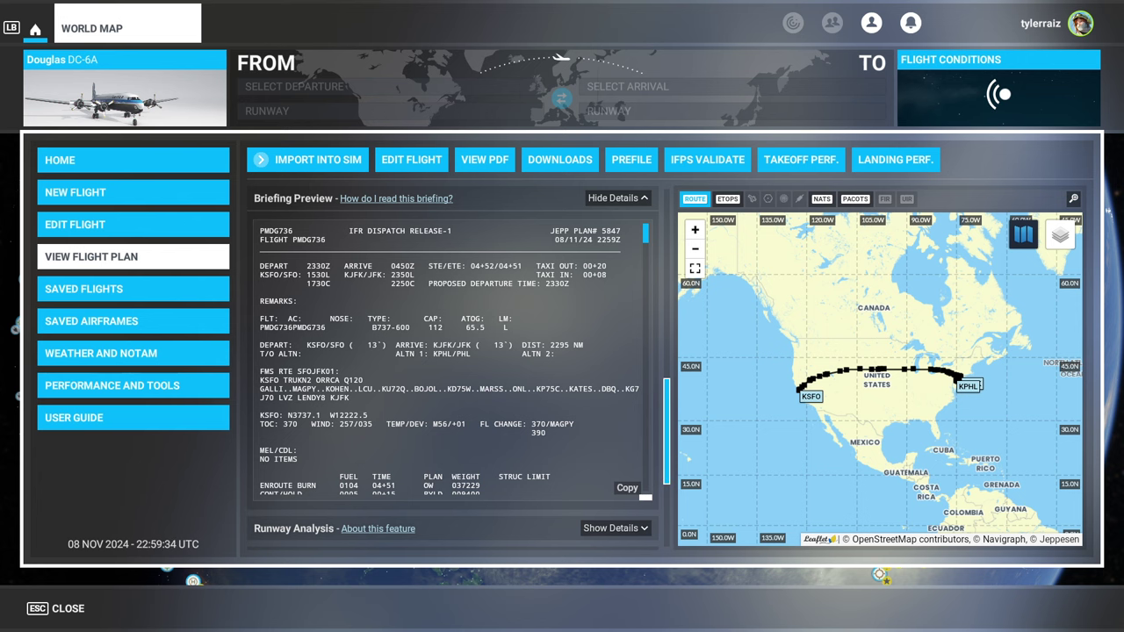
{"action": "scroll", "coordinate": [452, 359], "scroll_direction": "down", "scroll_amount": 5}
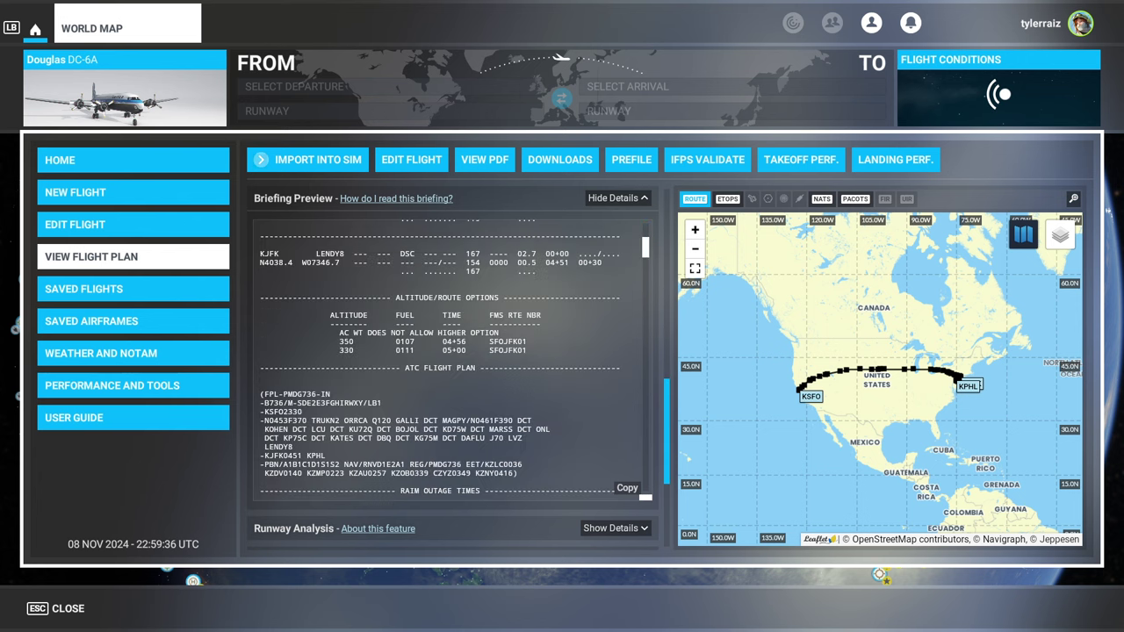
{"action": "scroll", "coordinate": [452, 360], "scroll_direction": "up", "scroll_amount": 5}
{"action": "scroll", "coordinate": [450, 358], "scroll_direction": "down", "scroll_amount": 4}
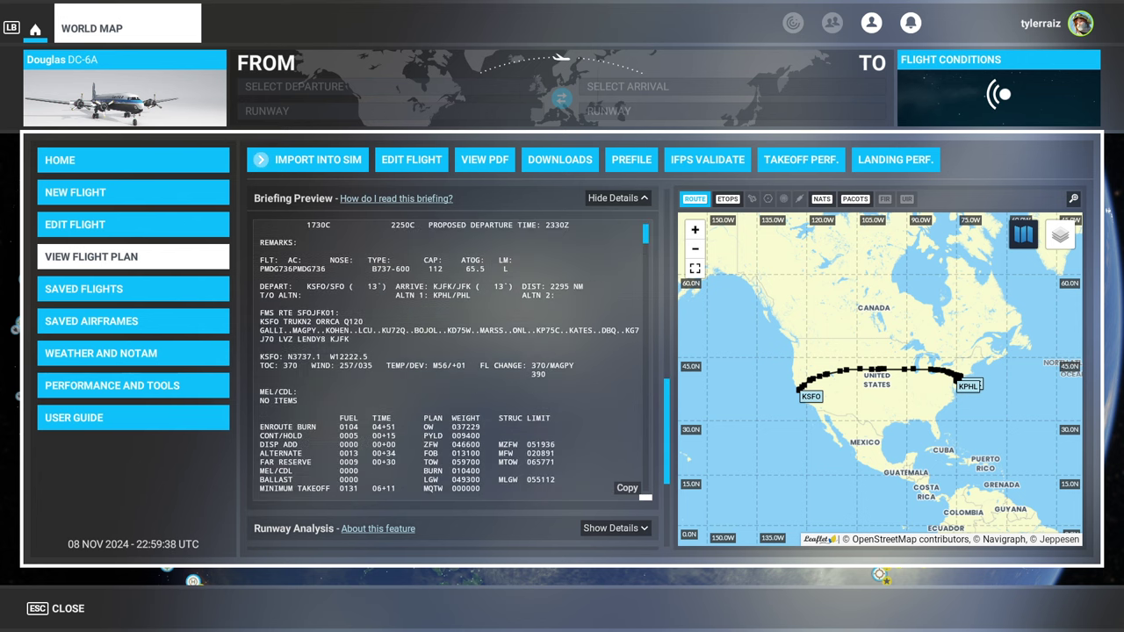
{"action": "scroll", "coordinate": [450, 358], "scroll_direction": "down", "scroll_amount": 2}
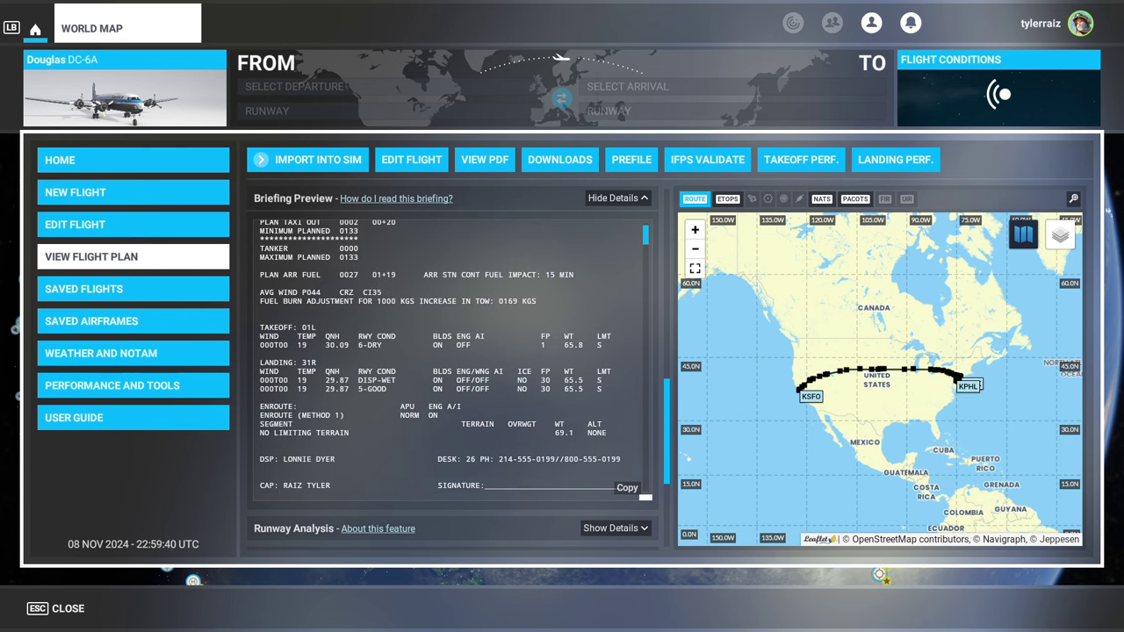
{"action": "scroll", "coordinate": [450, 358], "scroll_direction": "down", "scroll_amount": 3}
{"action": "scroll", "coordinate": [449, 358], "scroll_direction": "down", "scroll_amount": 6}
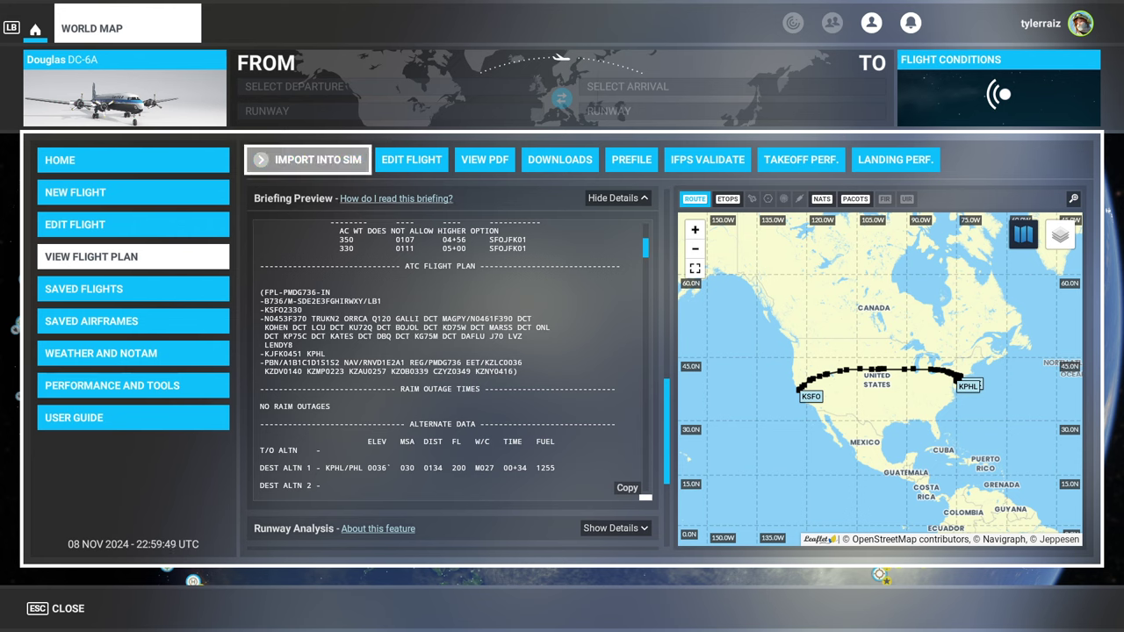
Import the generated flight plan into the simulator and inspect its KSFO to KJFK route on the world map.
{"action": "left_click", "coordinate": [318, 160]}
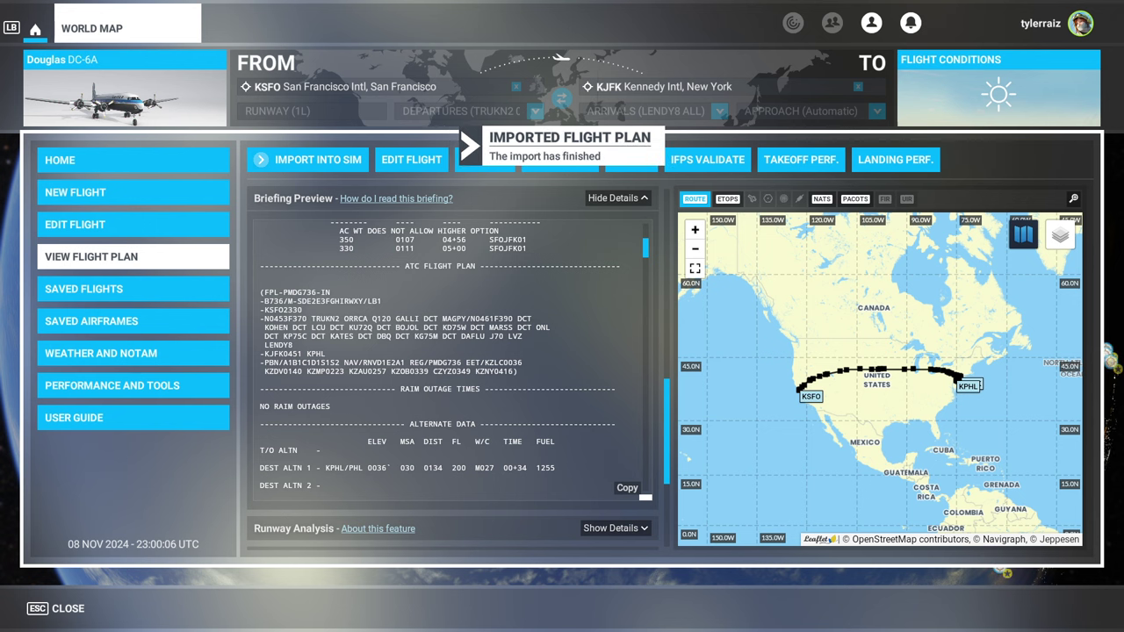
{"action": "key", "text": "Escape"}
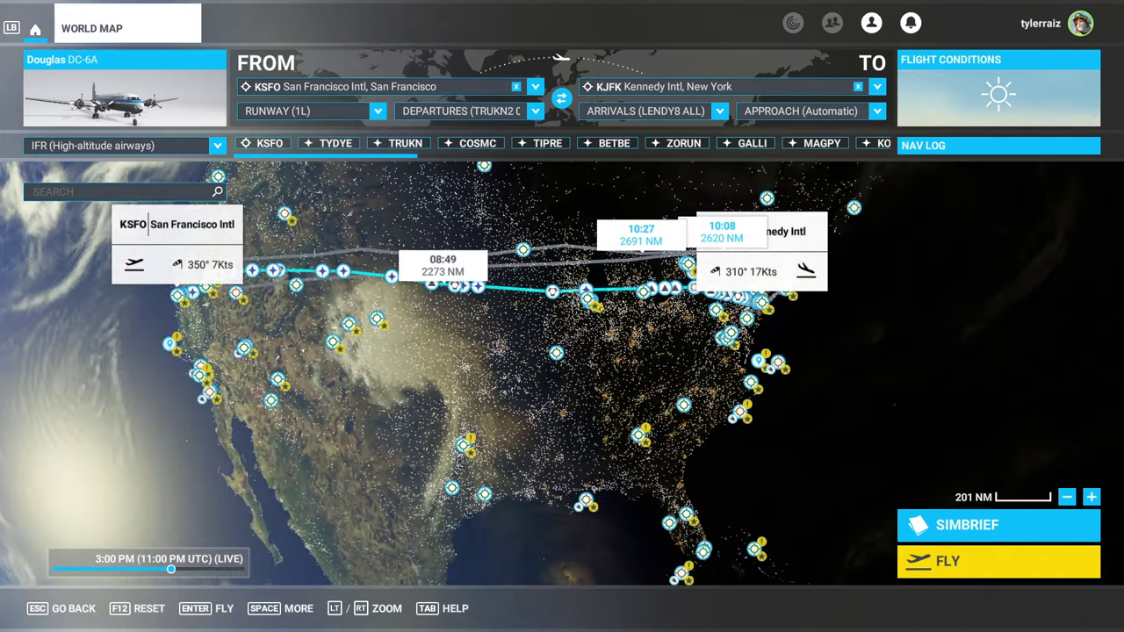
{"action": "scroll", "coordinate": [597, 342], "scroll_direction": "up", "scroll_amount": 4}
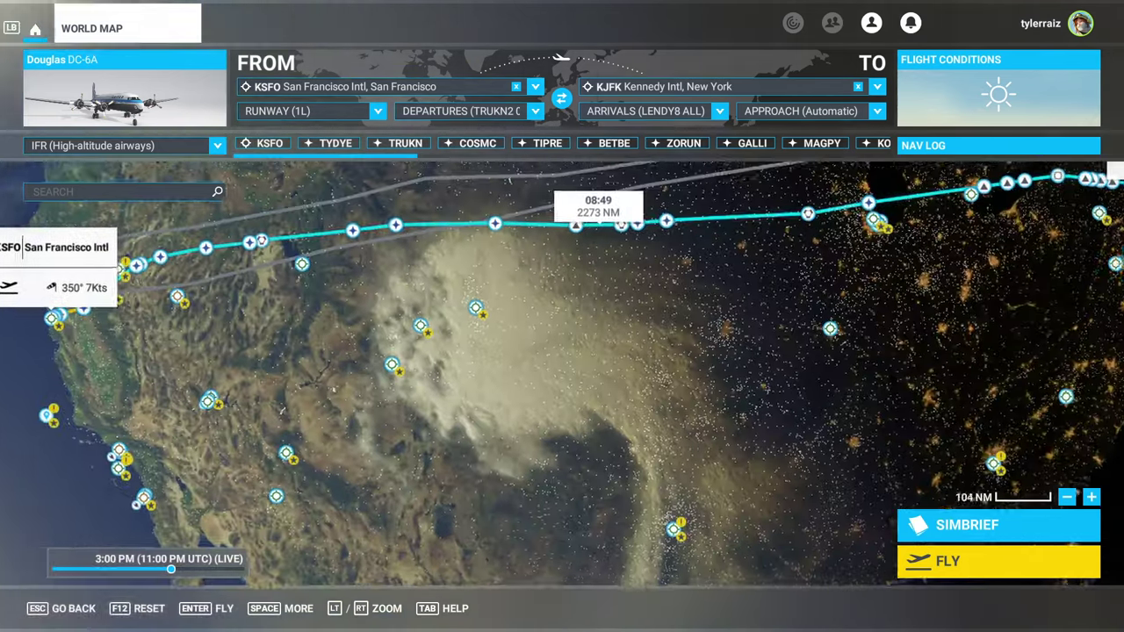
{"action": "left_click_drag", "start_coordinate": [596, 343], "coordinate": [926, 382]}
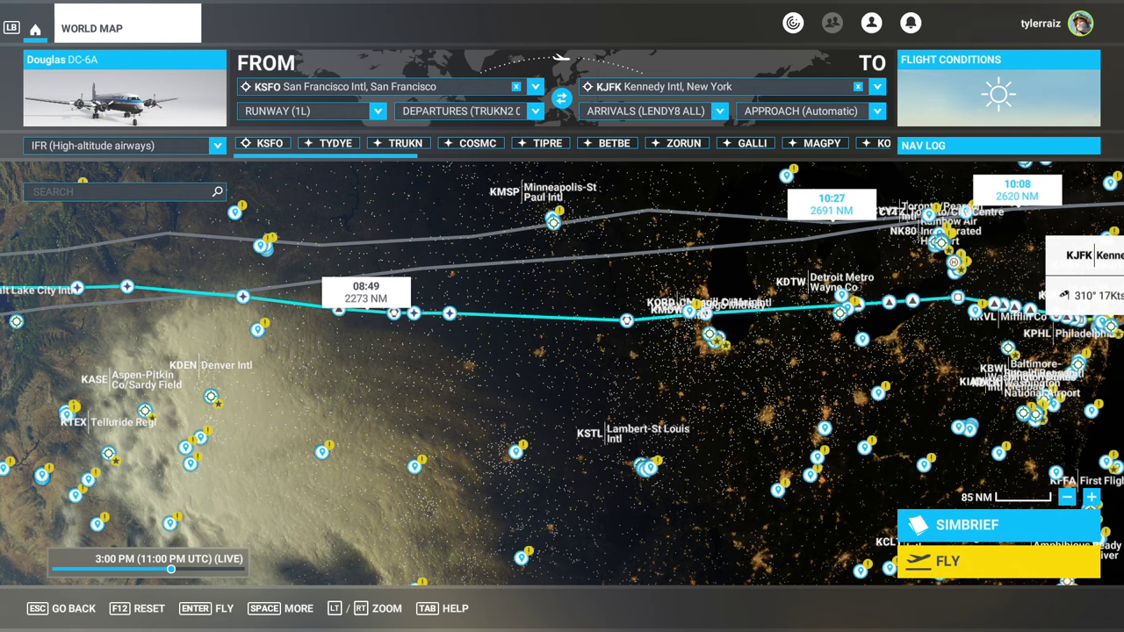
{"action": "left_click_drag", "start_coordinate": [395, 351], "coordinate": [790, 356]}
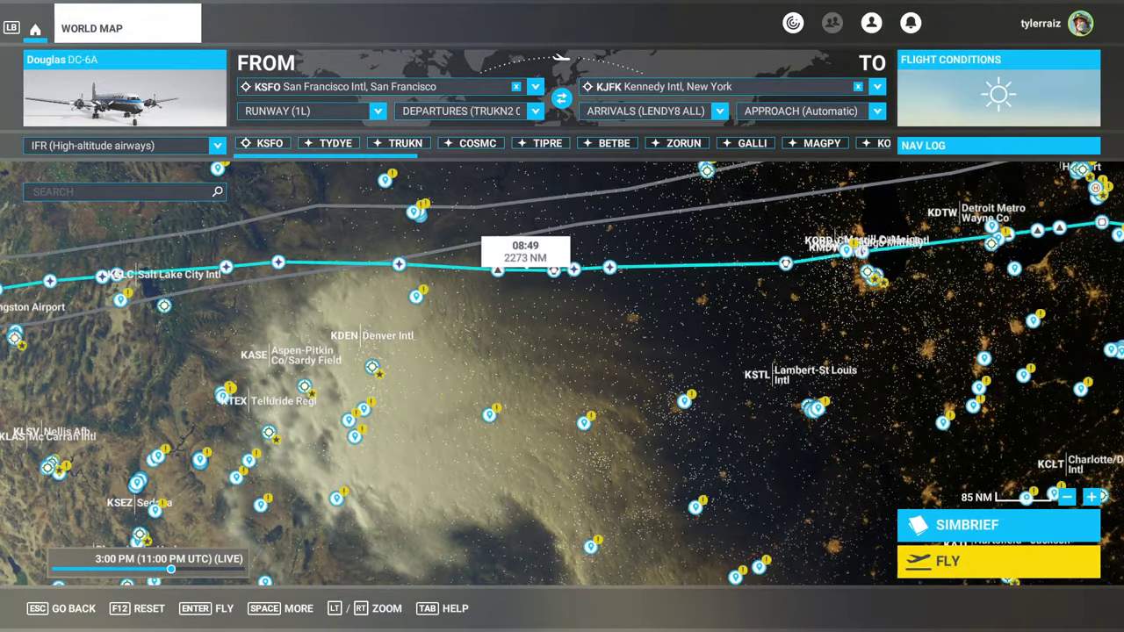
{"action": "scroll", "coordinate": [562, 373], "scroll_direction": "down", "scroll_amount": 5}
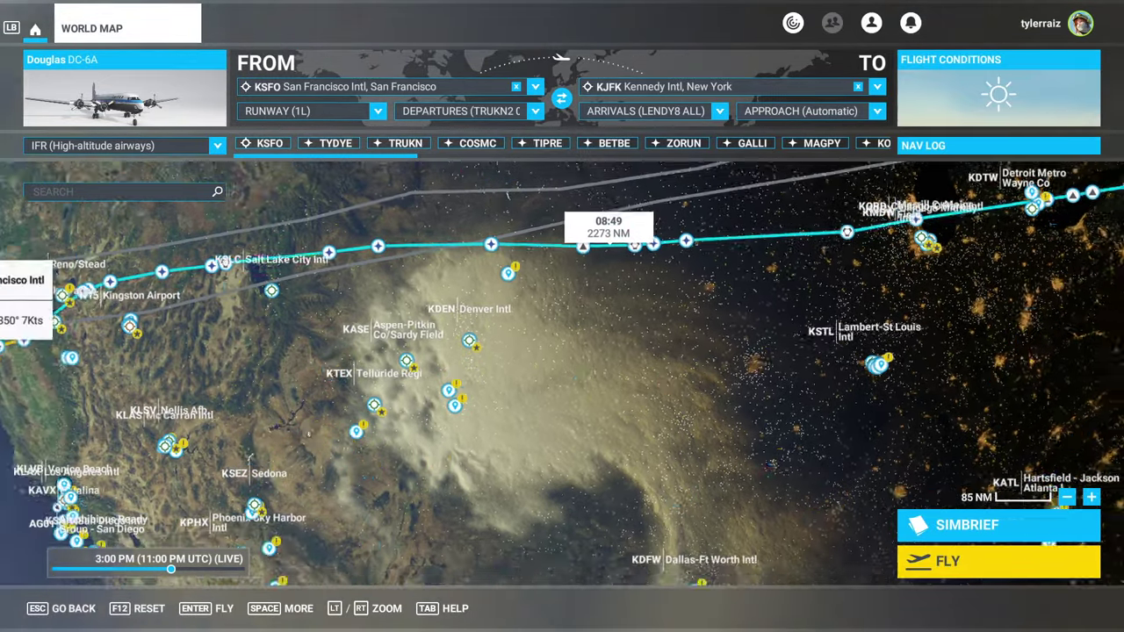